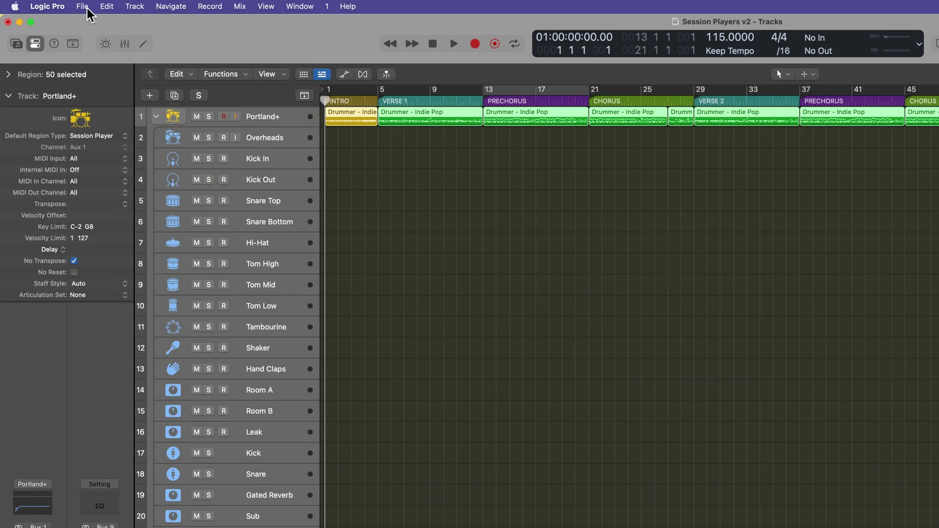
Look through the File menu's Export options for the project
{"action": "left_click", "coordinate": [53, 4]}
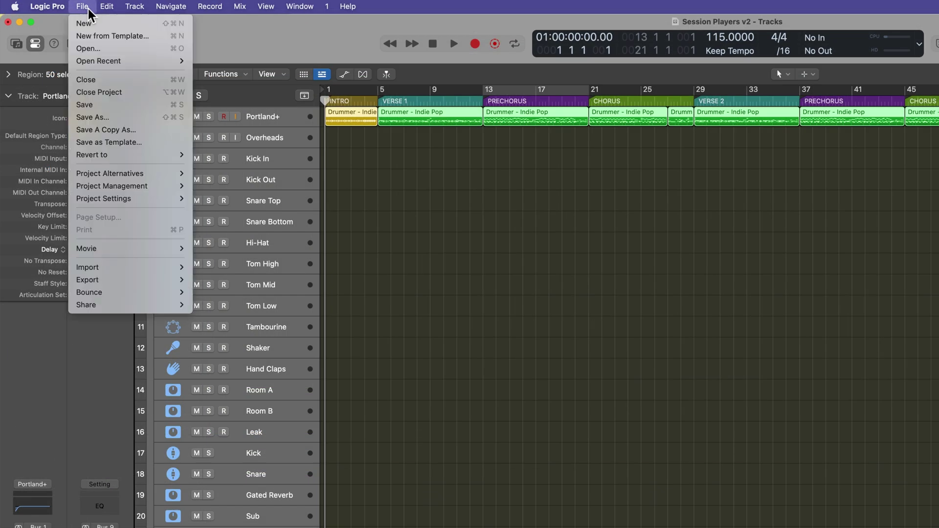
{"action": "mouse_move", "coordinate": [131, 282]}
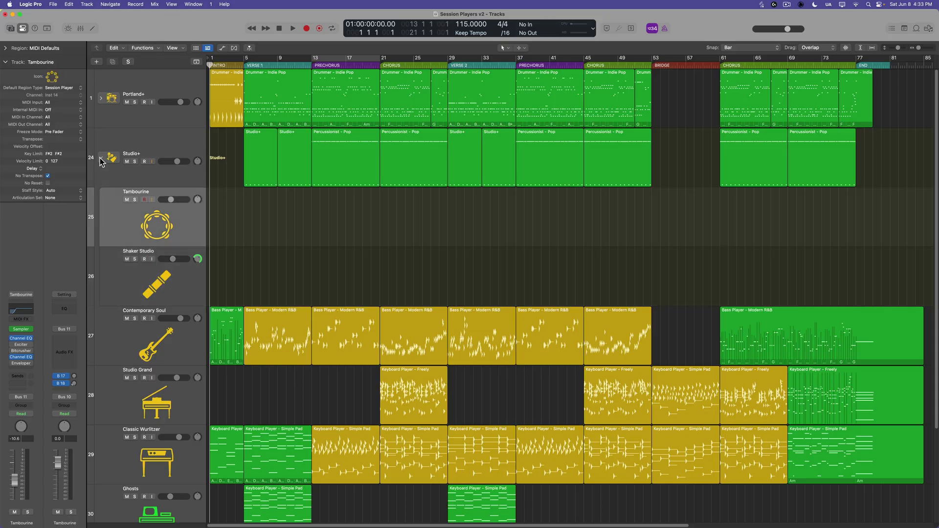
Collapse the Studio+ stack, then select and expand Portland+ to show its drum tracks
{"action": "left_click", "coordinate": [101, 158]}
{"action": "left_click", "coordinate": [139, 94]}
{"action": "left_click", "coordinate": [102, 97]}
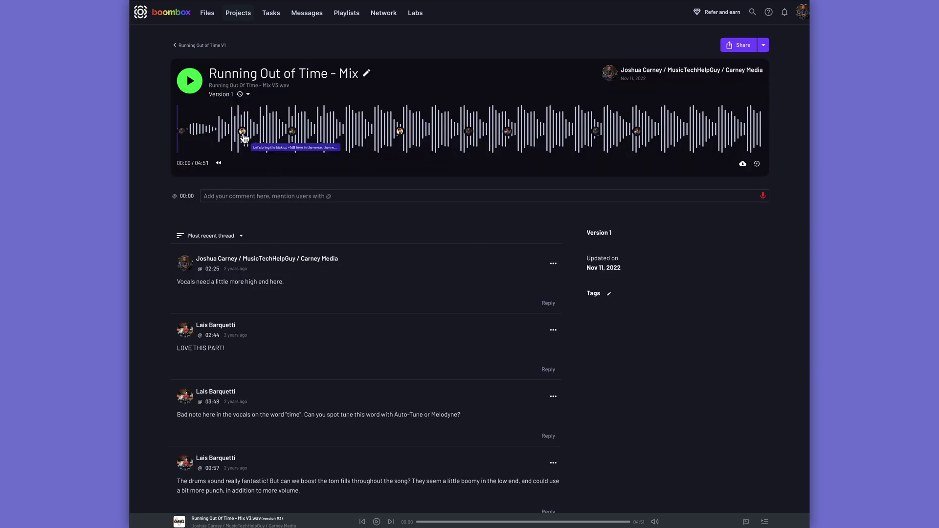
Scroll through the feedback comments on the Running Out of Time - Mix page
{"action": "scroll", "coordinate": [245, 137], "scroll_direction": "down", "scroll_amount": 5}
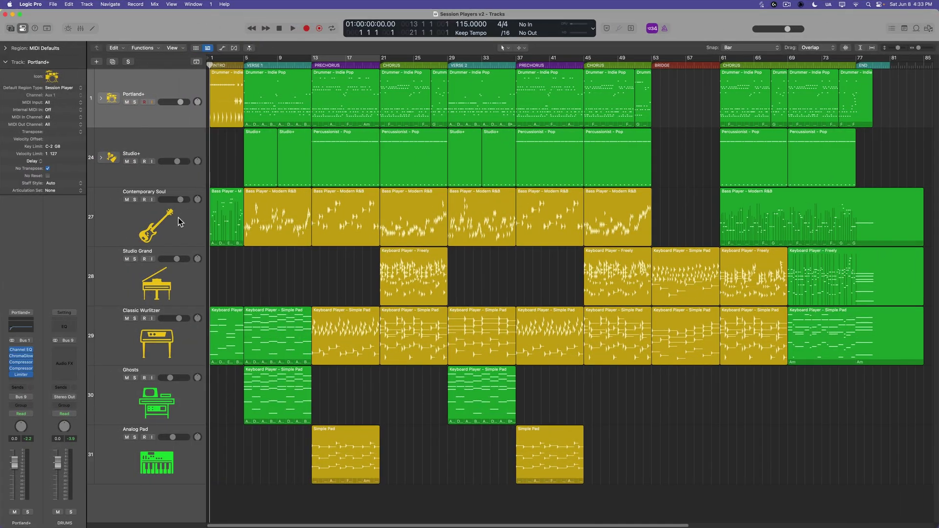
Select the Contemporary Soul, Studio Grand, Classic Wurlitzer, Ghosts and Analog Pad tracks in turn, twice
{"action": "left_click", "coordinate": [177, 227]}
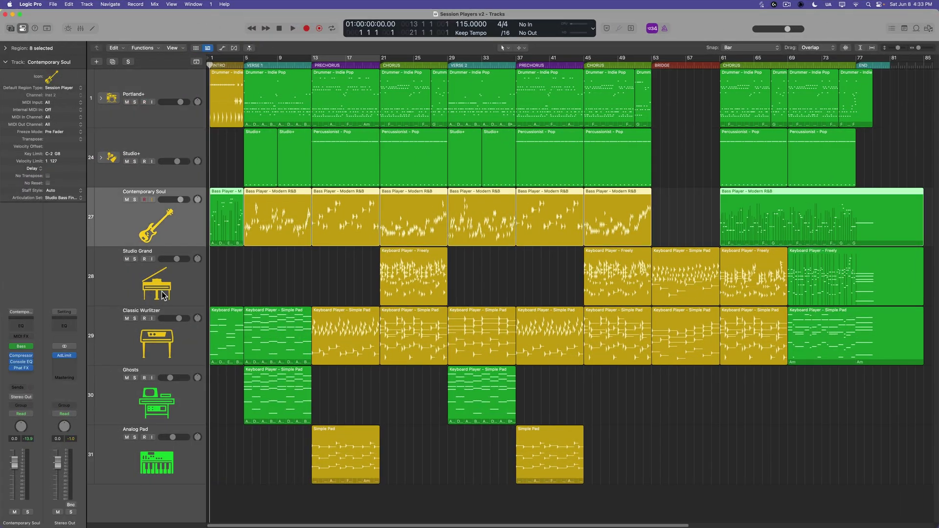
{"action": "left_click", "coordinate": [177, 271]}
{"action": "left_click", "coordinate": [172, 335]}
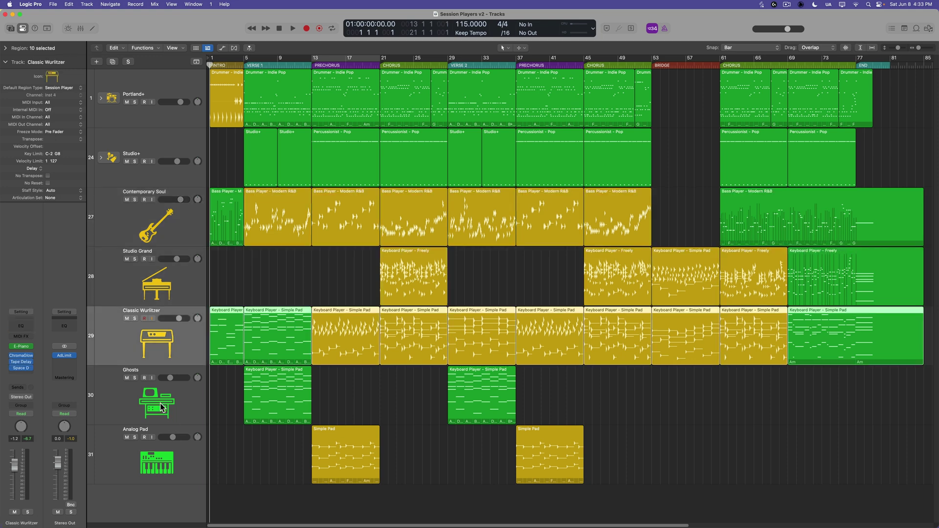
{"action": "left_click", "coordinate": [162, 407]}
{"action": "left_click", "coordinate": [168, 450]}
{"action": "left_click", "coordinate": [177, 238]}
{"action": "left_click", "coordinate": [177, 274]}
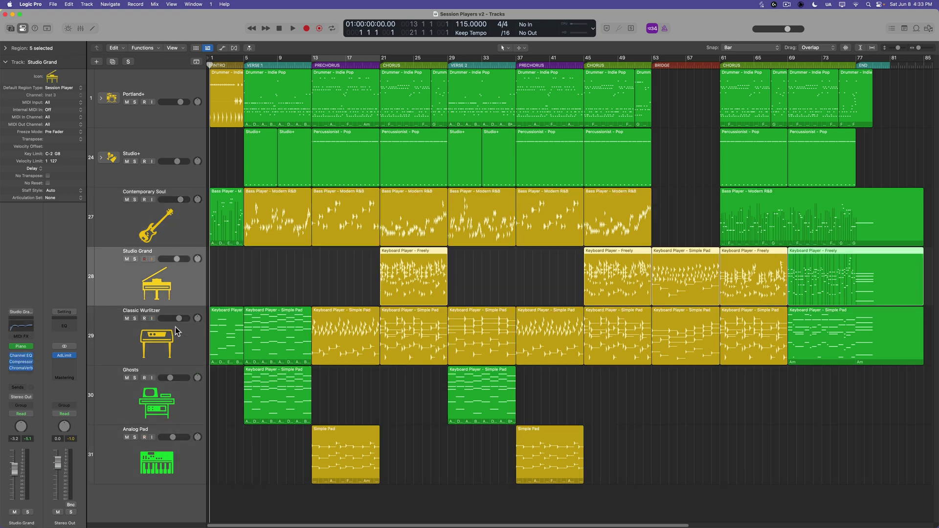
{"action": "left_click", "coordinate": [172, 335]}
{"action": "left_click", "coordinate": [161, 403]}
{"action": "left_click", "coordinate": [168, 448]}
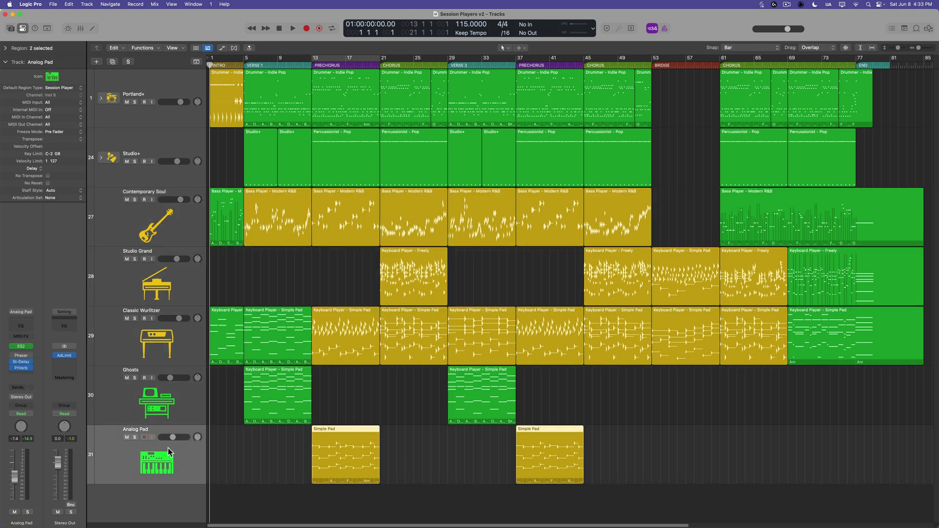
Expand Studio+ to check its Tambourine subtrack, collapse it, then expand the Portland+ drum stack
{"action": "left_click", "coordinate": [164, 148]}
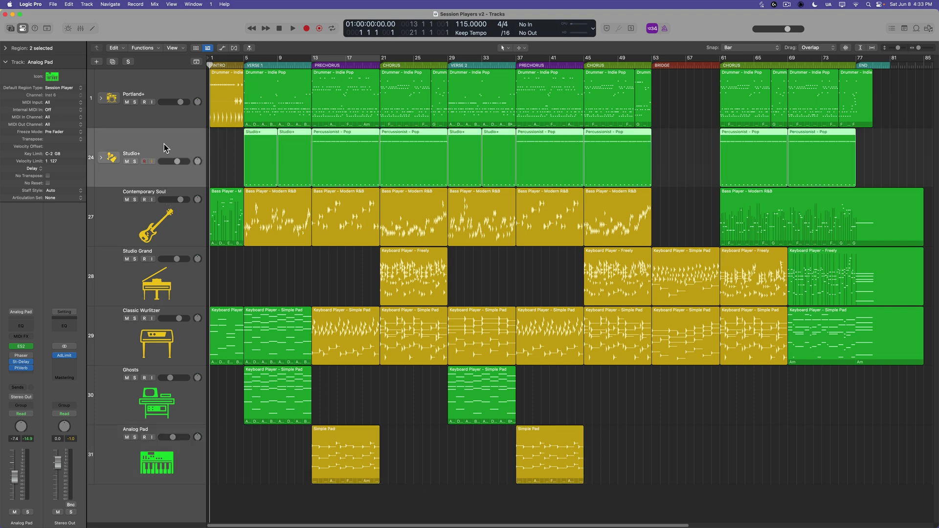
{"action": "left_click", "coordinate": [101, 159]}
{"action": "left_click", "coordinate": [176, 234]}
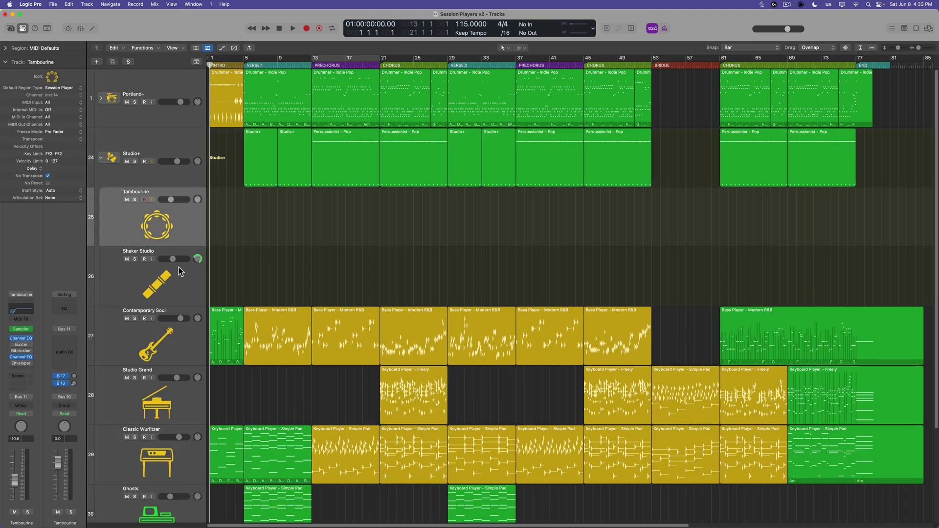
{"action": "left_click", "coordinate": [102, 159]}
{"action": "left_click", "coordinate": [147, 94]}
{"action": "left_click", "coordinate": [101, 98]}
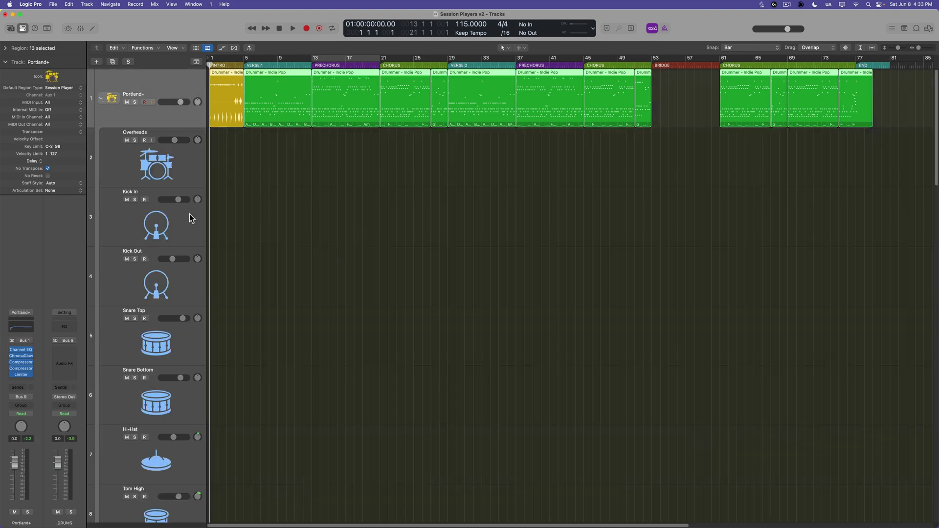
{"action": "scroll", "coordinate": [189, 217], "scroll_direction": "down", "scroll_amount": 10}
{"action": "scroll", "coordinate": [189, 217], "scroll_direction": "up", "scroll_amount": 10}
Shrink track heights with Portland+ expanded so all 31 tracks fit on screen
{"action": "left_click", "coordinate": [101, 98]}
{"action": "left_click", "coordinate": [689, 417]}
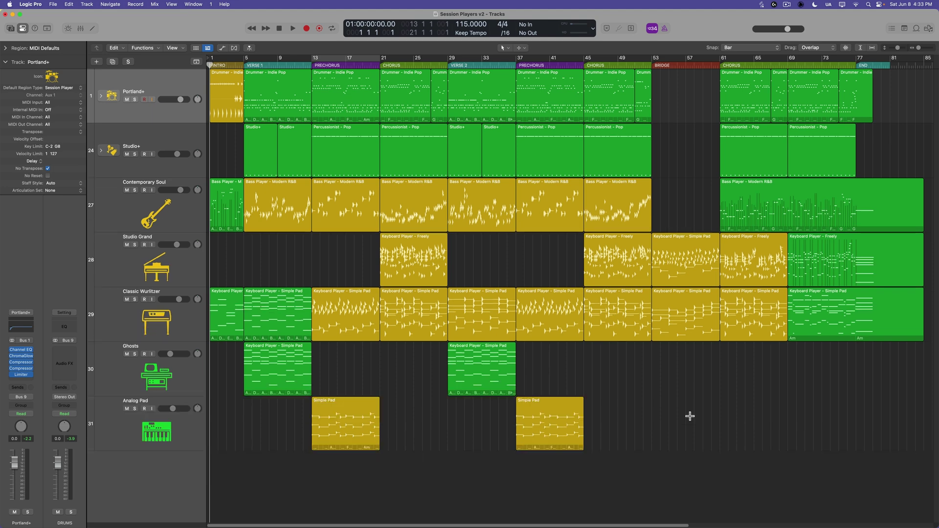
{"action": "key", "text": "super+Up"}
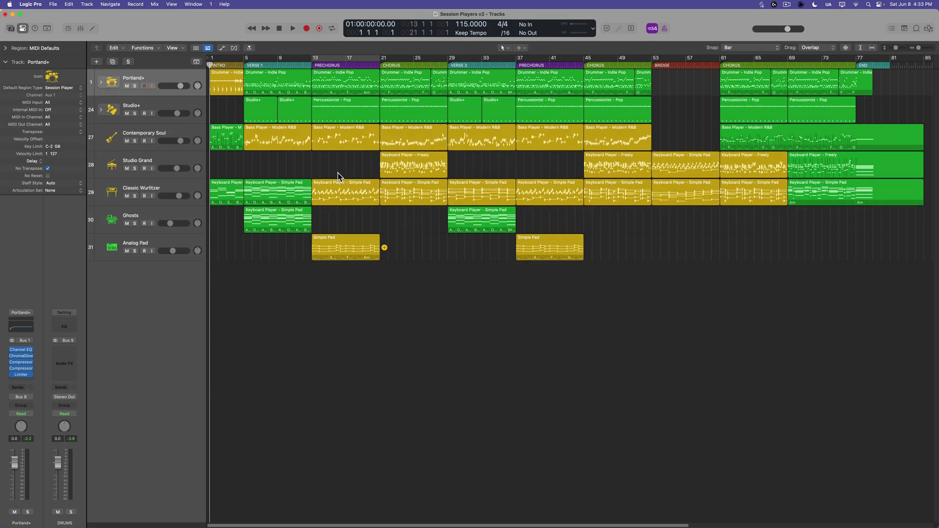
{"action": "left_click", "coordinate": [101, 82]}
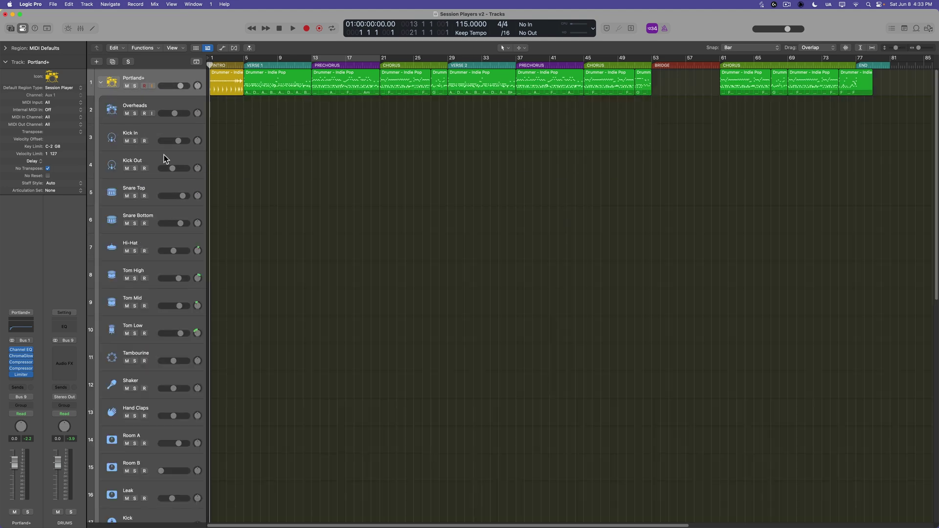
{"action": "key", "text": "super+Up"}
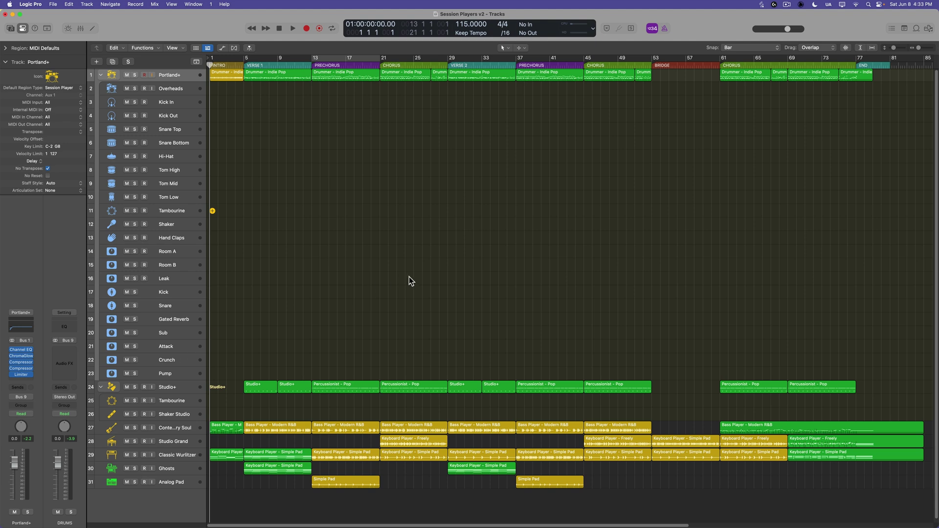
Drag the project end to bar 85, zoom to fit, and select all 50 regions
{"action": "scroll", "coordinate": [410, 280], "scroll_direction": "right", "scroll_amount": 10}
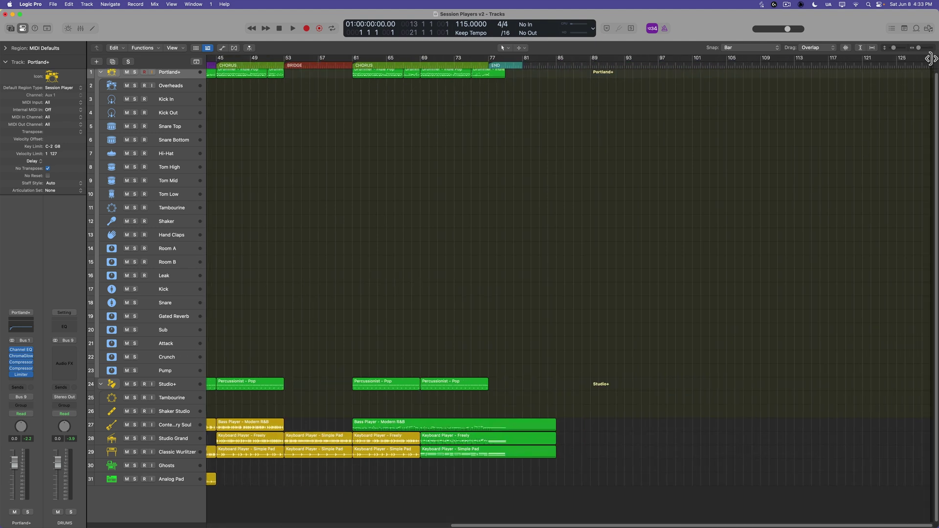
{"action": "mouse_move", "coordinate": [931, 58]}
{"action": "left_mouse_down"}
{"action": "mouse_move", "coordinate": [505, 94]}
{"action": "mouse_move", "coordinate": [934, 93]}
{"action": "mouse_move", "coordinate": [337, 96]}
{"action": "left_mouse_up"}
{"action": "key", "text": "z"}
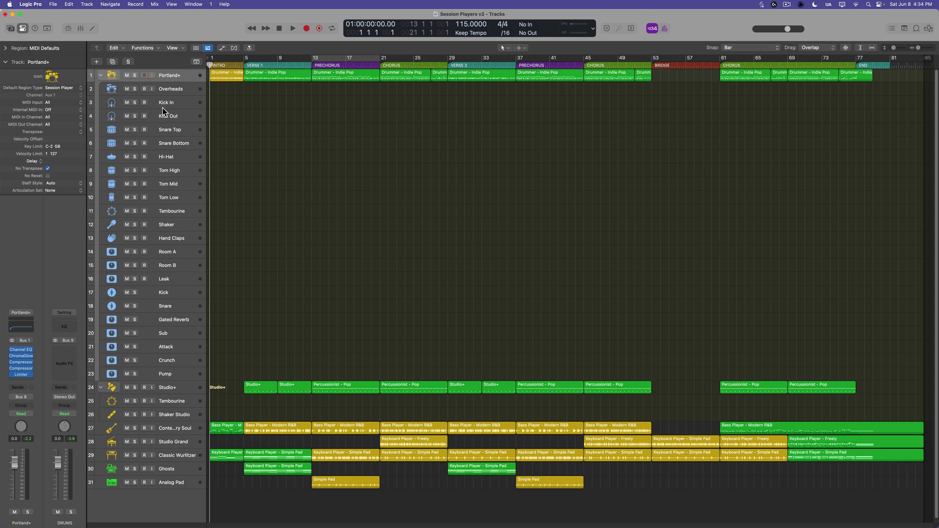
{"action": "left_click", "coordinate": [172, 78]}
{"action": "left_click", "coordinate": [184, 482], "text": "shift"}
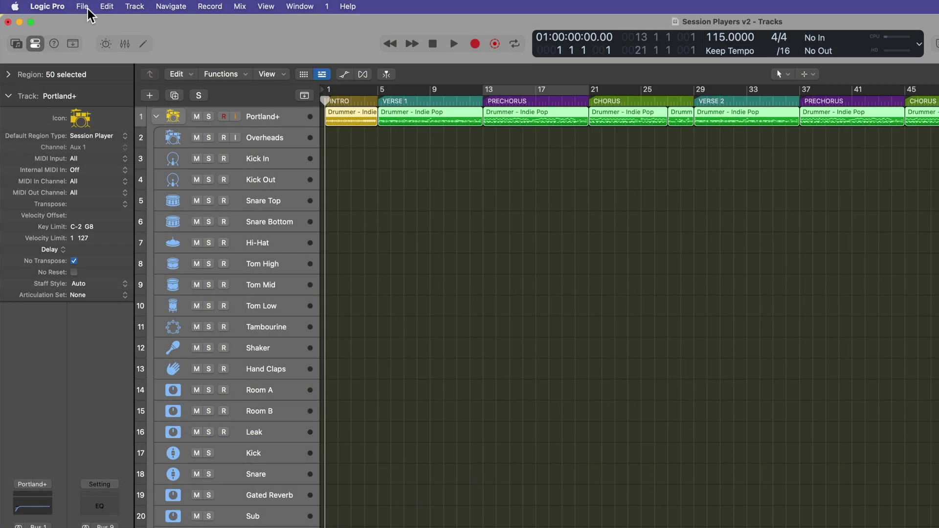
Choose File > Export > 31 Tracks as Audio Files
{"action": "left_click", "coordinate": [53, 4]}
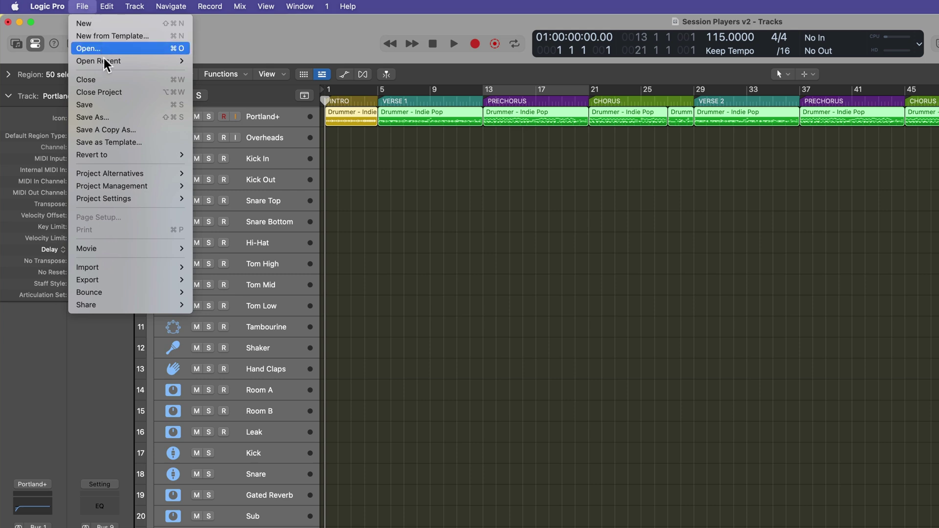
{"action": "mouse_move", "coordinate": [131, 281]}
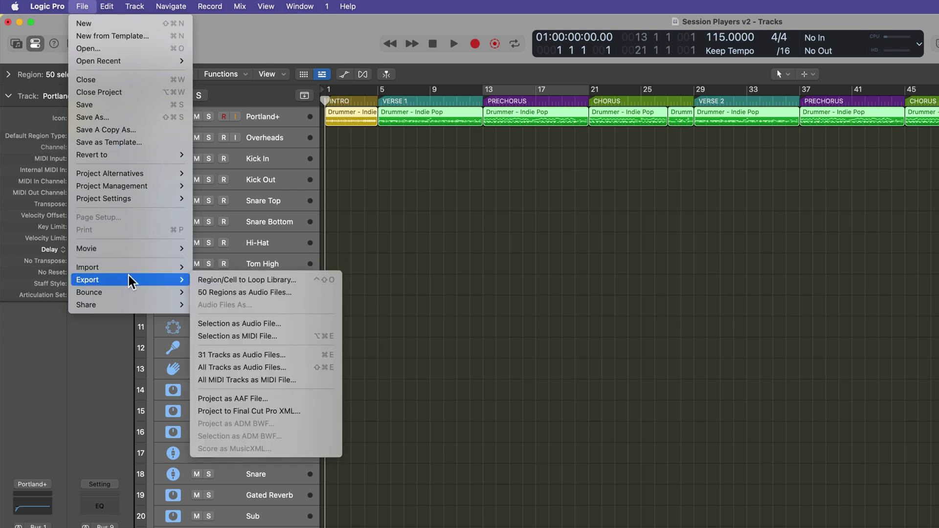
{"action": "left_click", "coordinate": [261, 362]}
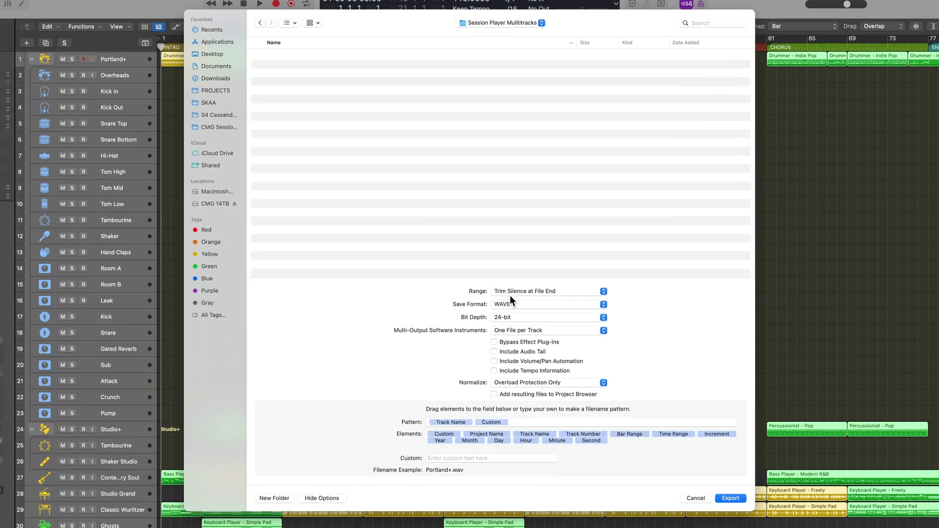
Keep Trim Silence at File End range, WAVE format, 24-bit depth and one file per track
{"action": "left_click", "coordinate": [522, 272]}
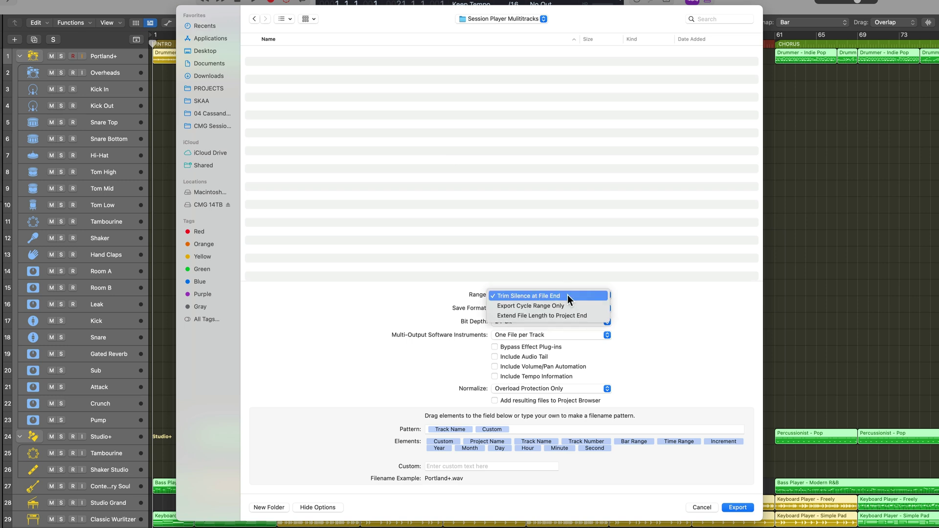
{"action": "left_click", "coordinate": [567, 294]}
{"action": "left_click", "coordinate": [555, 309]}
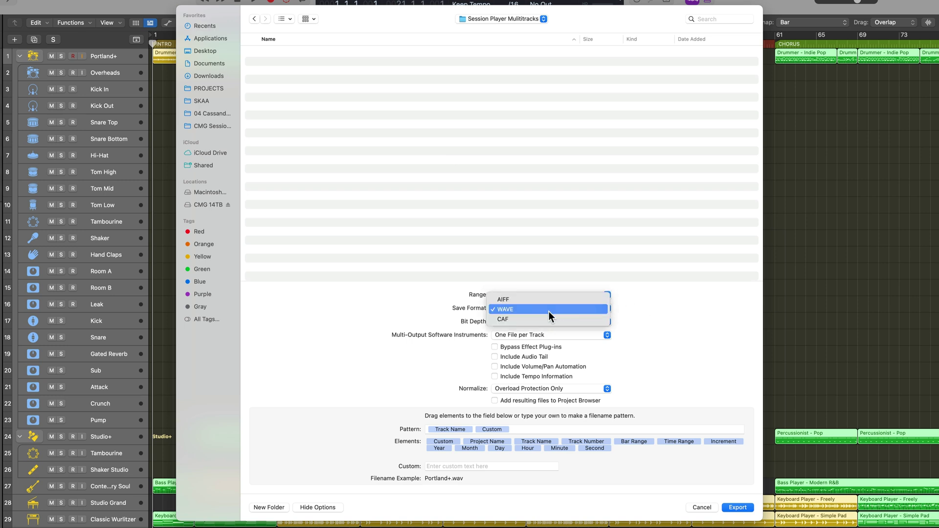
{"action": "left_click", "coordinate": [547, 304]}
{"action": "left_click", "coordinate": [532, 321]}
{"action": "left_click", "coordinate": [532, 322]}
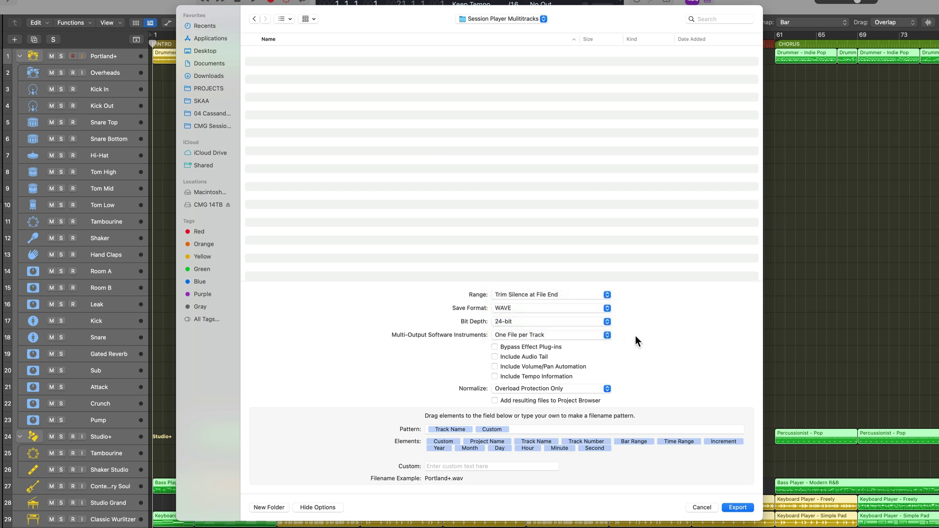
{"action": "left_click", "coordinate": [548, 336]}
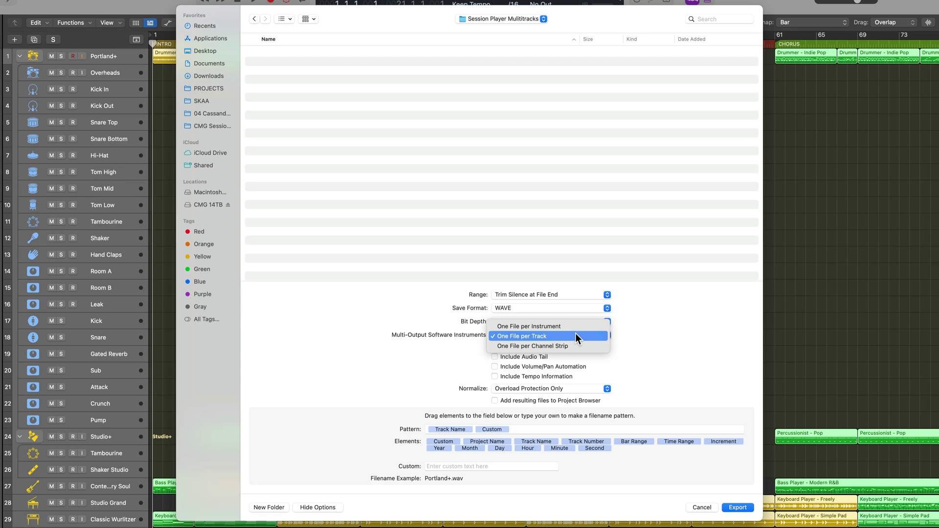
{"action": "left_click", "coordinate": [575, 335]}
Keep effect plug-ins, include audio tail and tempo info, keep Overload Protection Only normalization, and export
{"action": "left_click", "coordinate": [543, 346]}
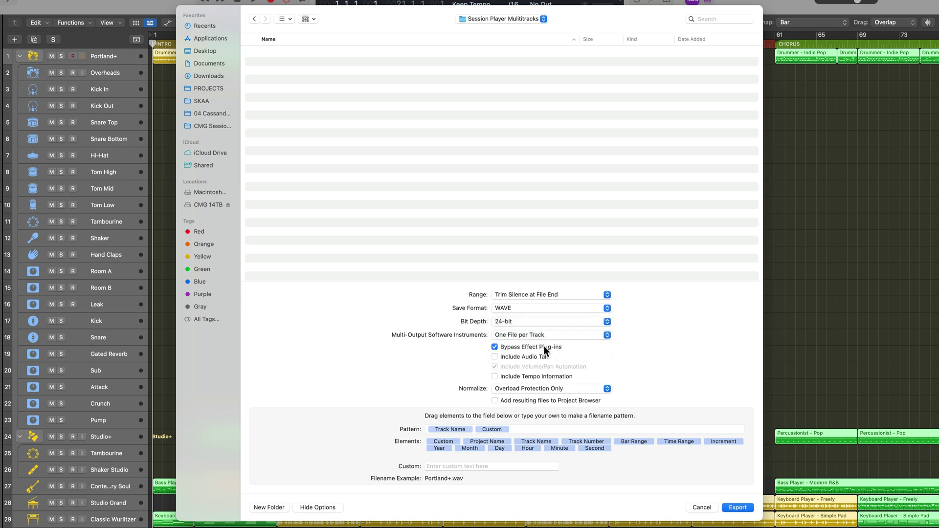
{"action": "left_click", "coordinate": [543, 345]}
{"action": "left_click", "coordinate": [533, 357]}
{"action": "left_click", "coordinate": [561, 373]}
{"action": "left_click", "coordinate": [554, 386]}
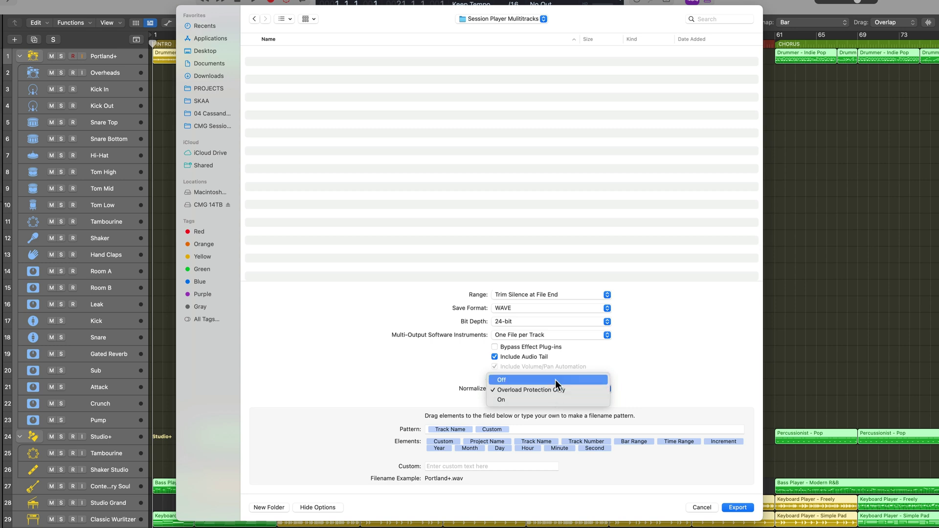
{"action": "left_click", "coordinate": [553, 387]}
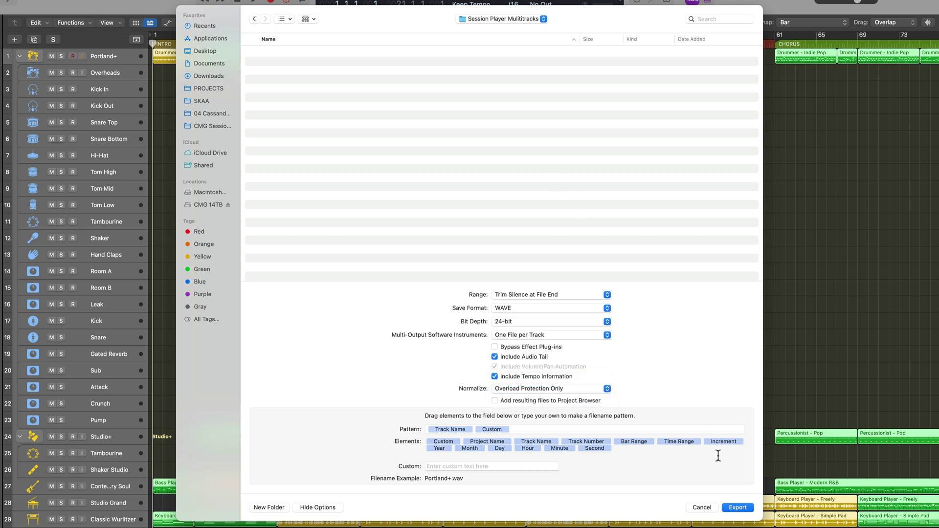
{"action": "left_click", "coordinate": [737, 507]}
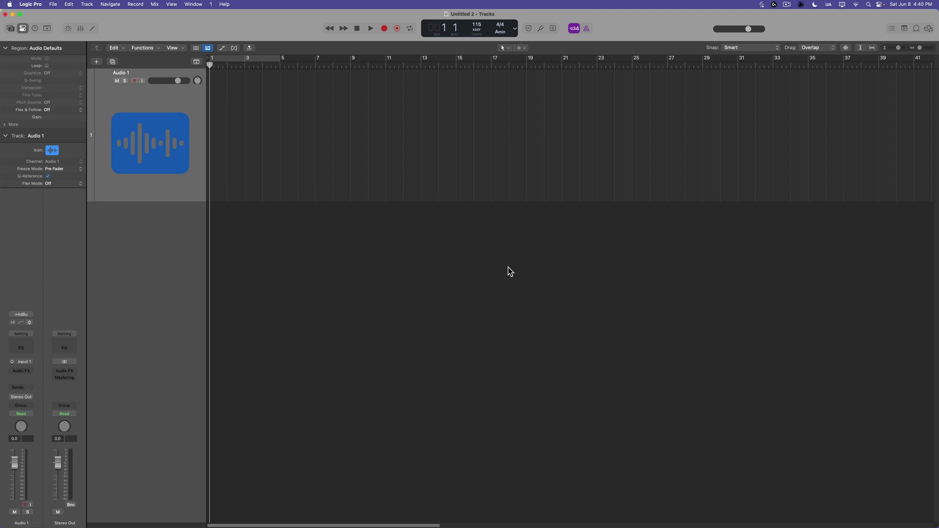
Drag the selected WAVs from the Session Player Multitracks folder into the empty Tracks area
{"action": "mouse_move", "coordinate": [274, 525]}
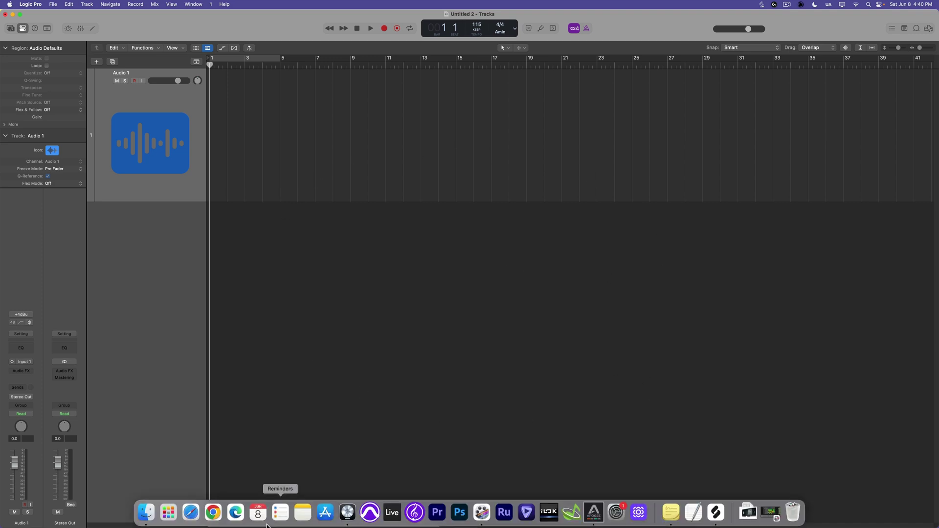
{"action": "left_click", "coordinate": [152, 510]}
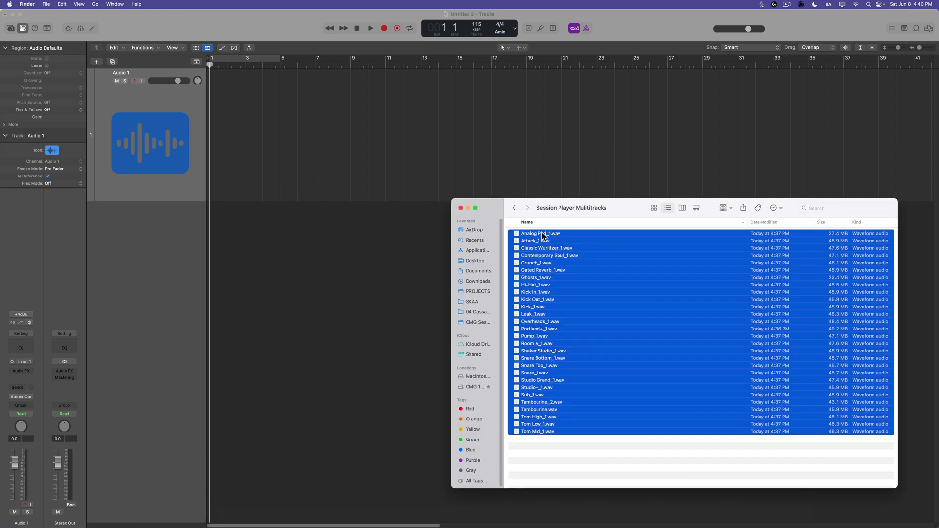
{"action": "left_click_drag", "start_coordinate": [542, 234], "coordinate": [210, 208]}
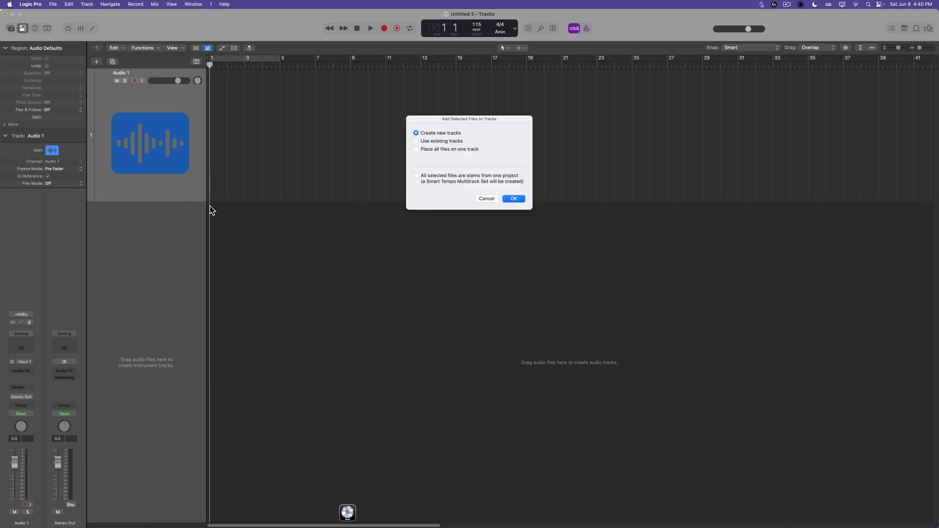
Place each WAV on a new track, zoom to fit all 28, enlarge waveforms, then deselect
{"action": "left_click", "coordinate": [512, 199]}
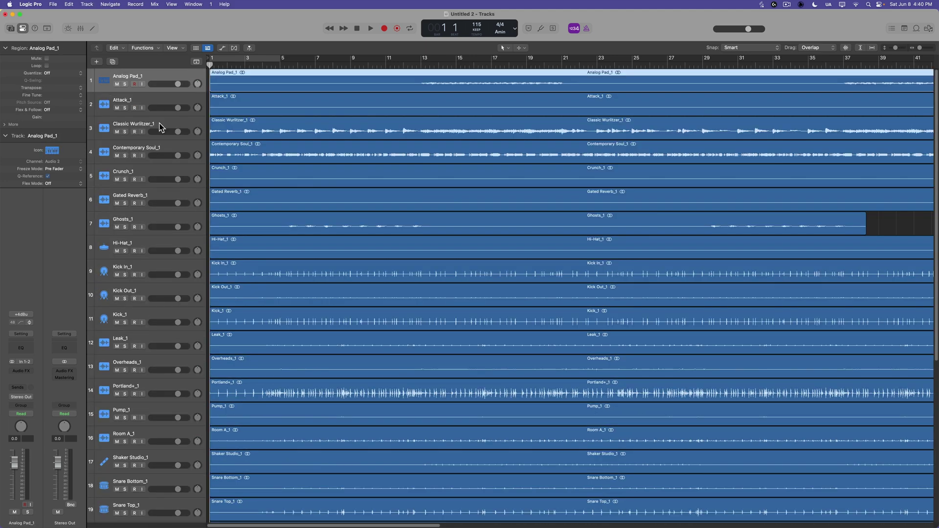
{"action": "key", "text": "z"}
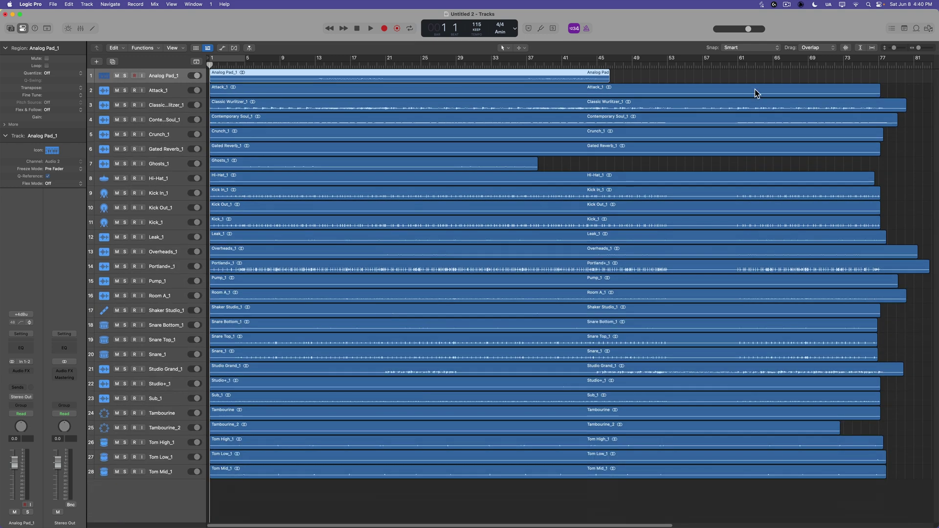
{"action": "left_click", "coordinate": [846, 48]}
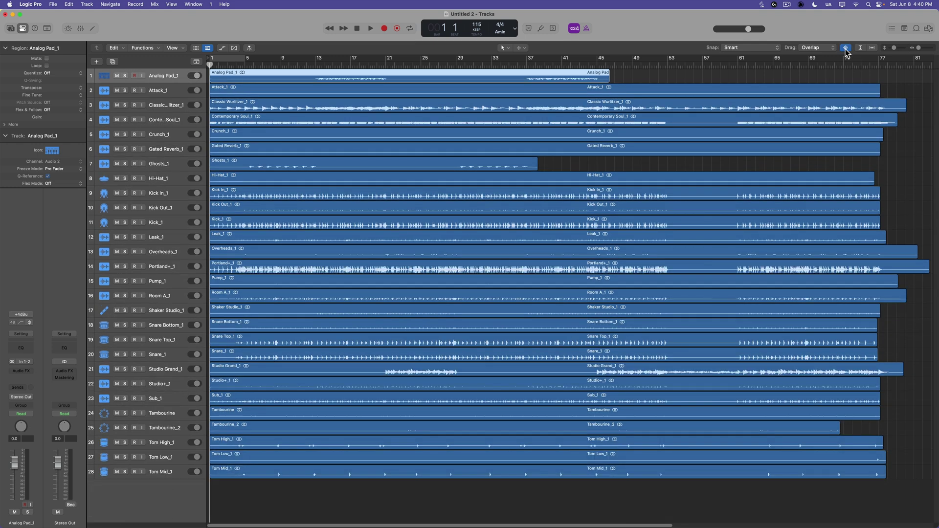
{"action": "left_click_drag", "start_coordinate": [845, 51], "coordinate": [842, 4]}
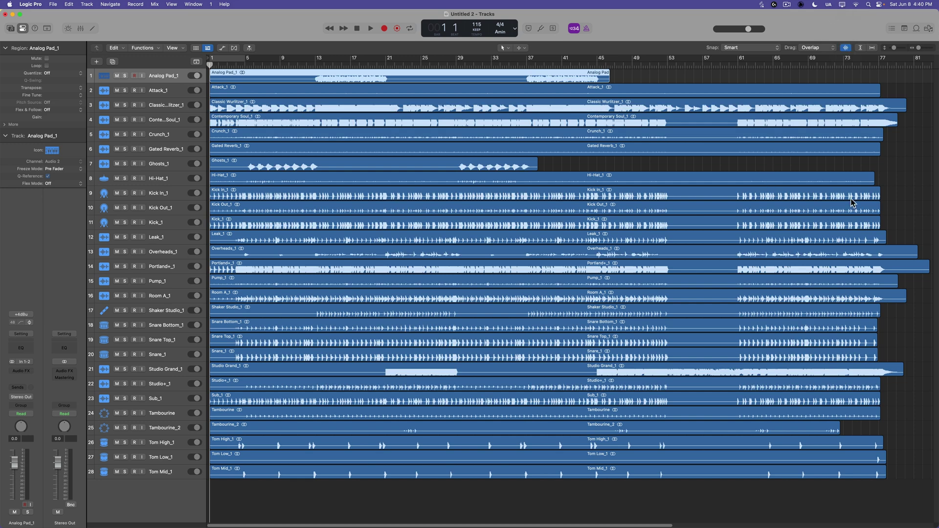
{"action": "left_click", "coordinate": [908, 179]}
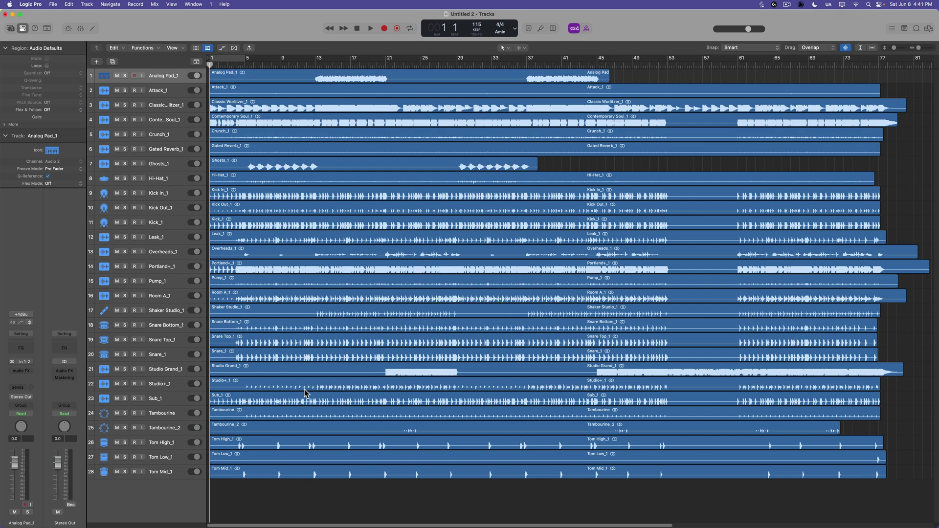
Delete the Portland+_1 and Studio+_1 regions and their tracks, then clear the selection
{"action": "left_click", "coordinate": [175, 267]}
{"action": "left_click_drag", "start_coordinate": [172, 274], "coordinate": [179, 342]}
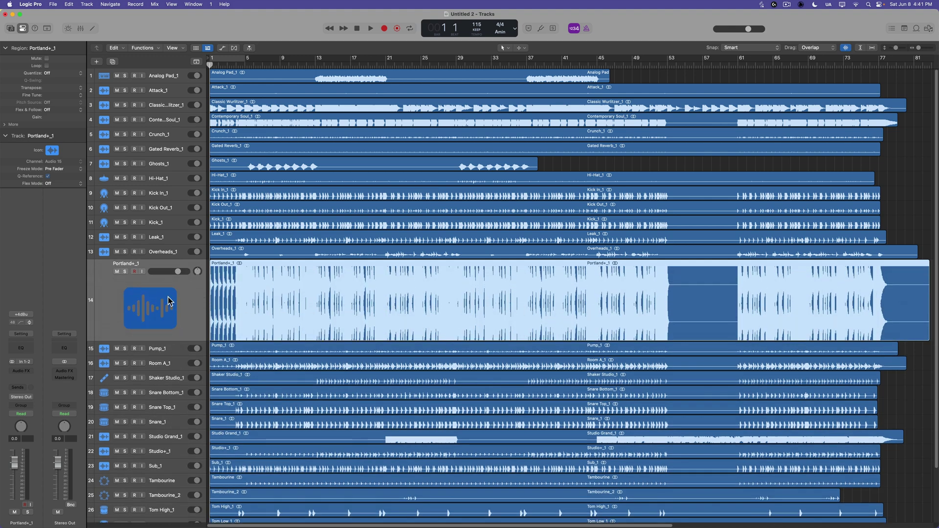
{"action": "key", "text": "BackSpace"}
{"action": "key", "text": "super+BackSpace"}
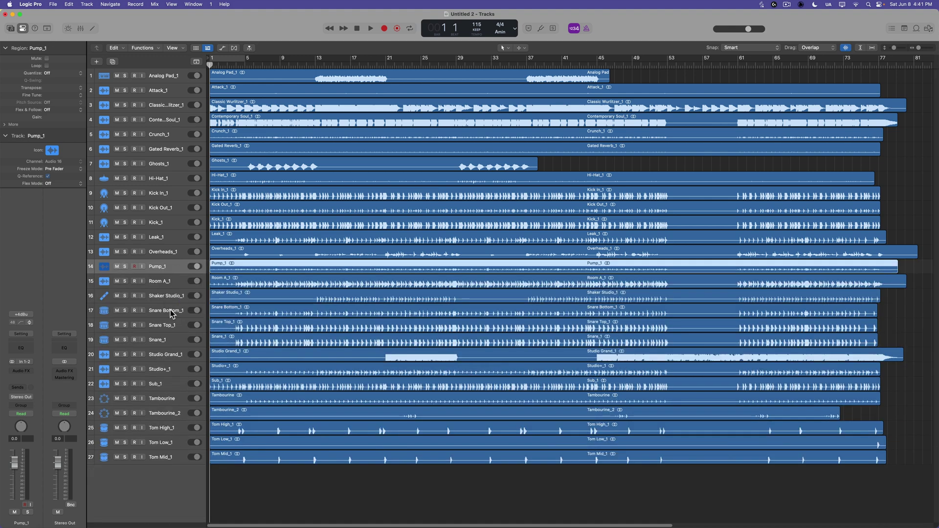
{"action": "left_click", "coordinate": [177, 371]}
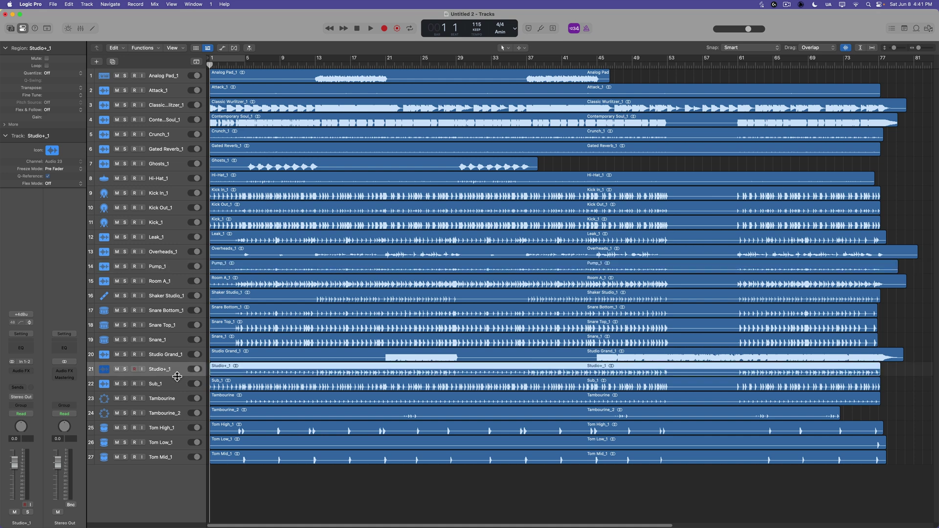
{"action": "key", "text": "ctrl+z"}
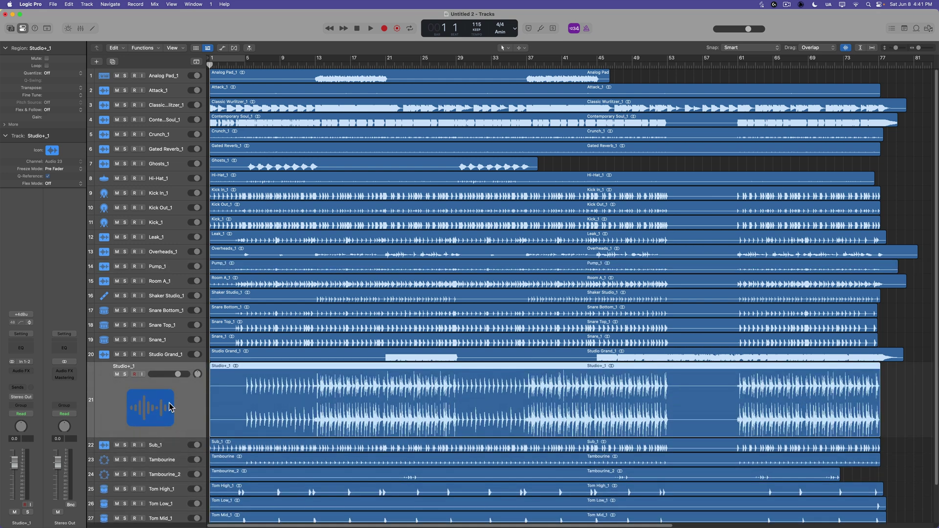
{"action": "key", "text": "BackSpace"}
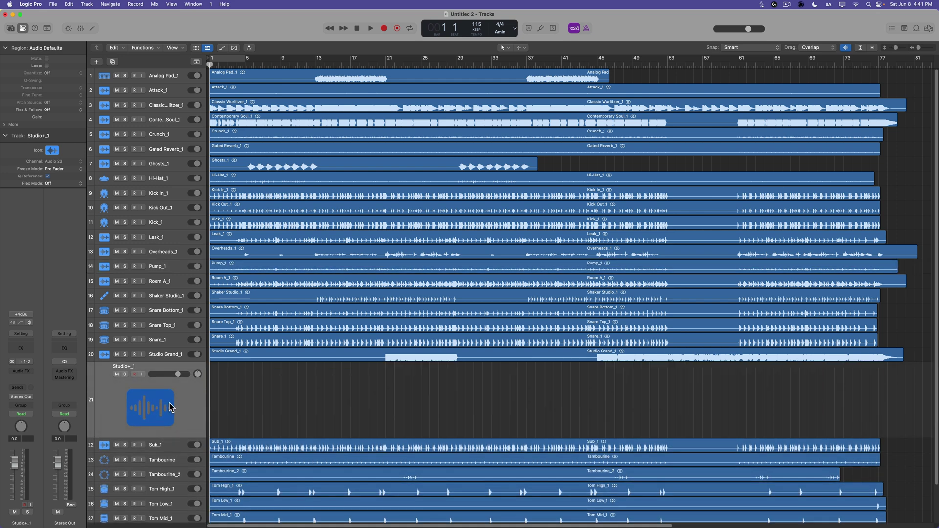
{"action": "key", "text": "super+BackSpace"}
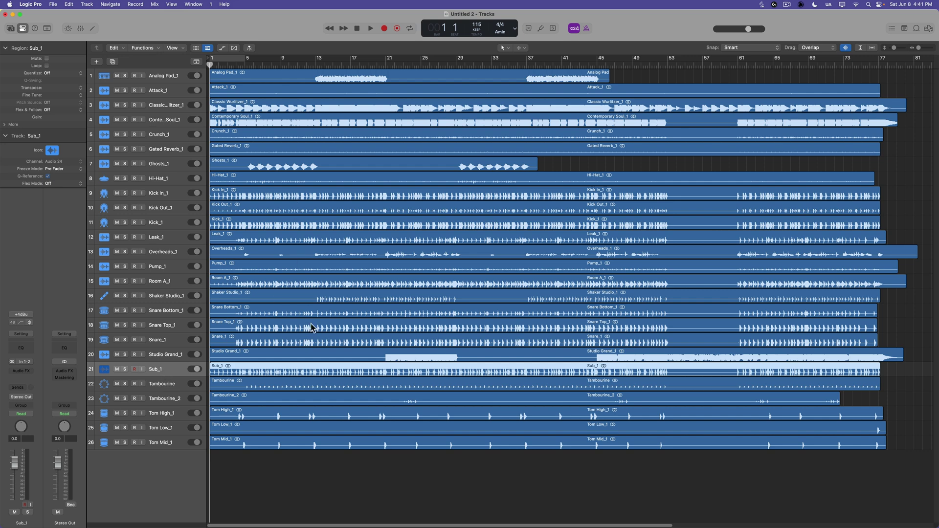
{"action": "left_click", "coordinate": [306, 465]}
{"action": "left_click_drag", "start_coordinate": [427, 490], "coordinate": [288, 72]}
Deselect all regions, enlarge the tracks, and start playback zoomed in on the first bars
{"action": "left_click", "coordinate": [458, 466]}
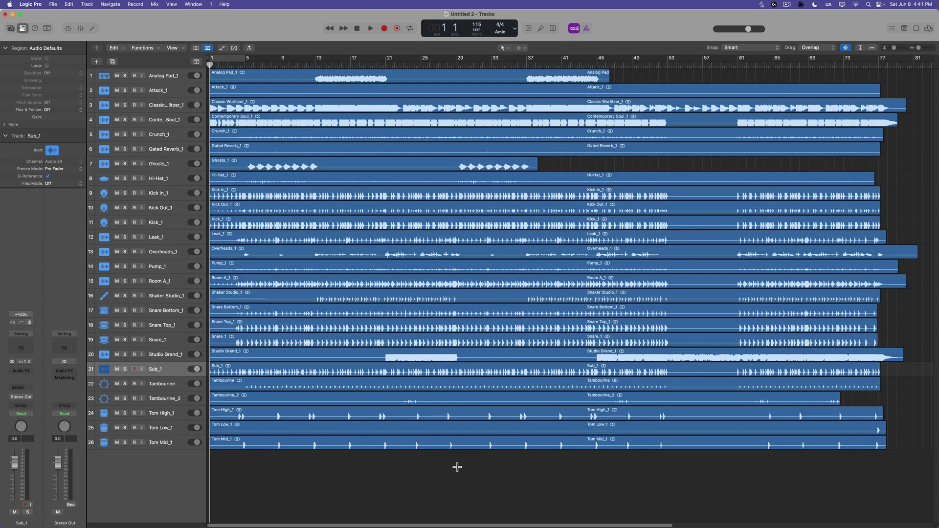
{"action": "key", "text": "super+Down"}
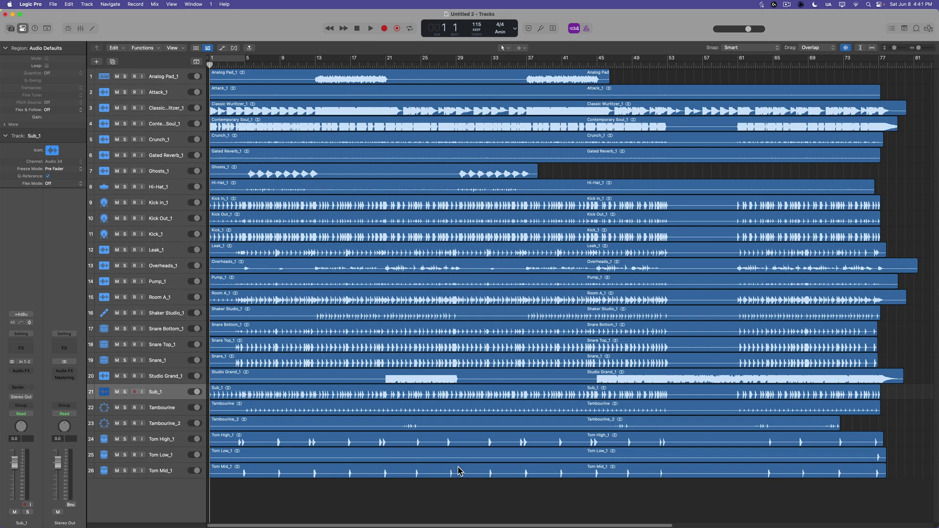
{"action": "key", "text": "space"}
{"action": "key", "text": "super+Right"}
{"action": "key", "text": "super+Right"}
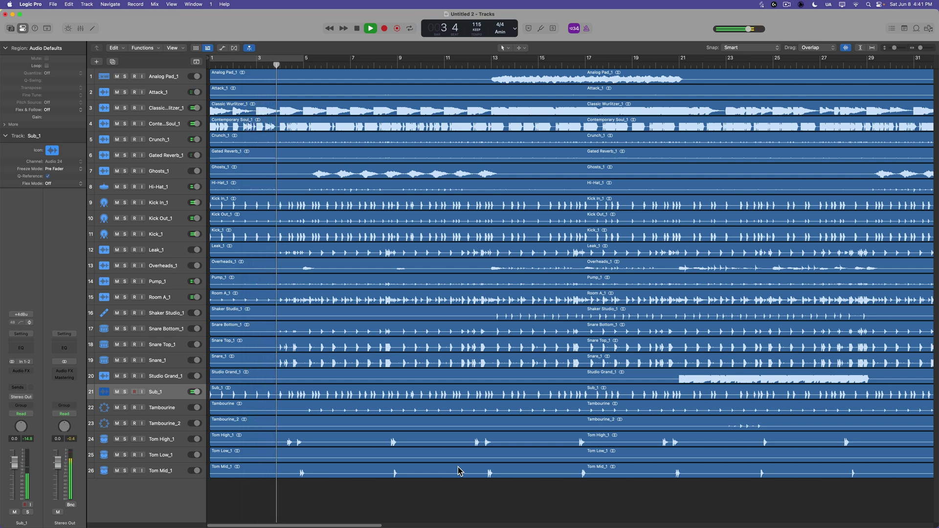
Lower the Master fader to -5.3 dB in the Mixer, then zoom out to show bars 1-61
{"action": "key", "text": "x"}
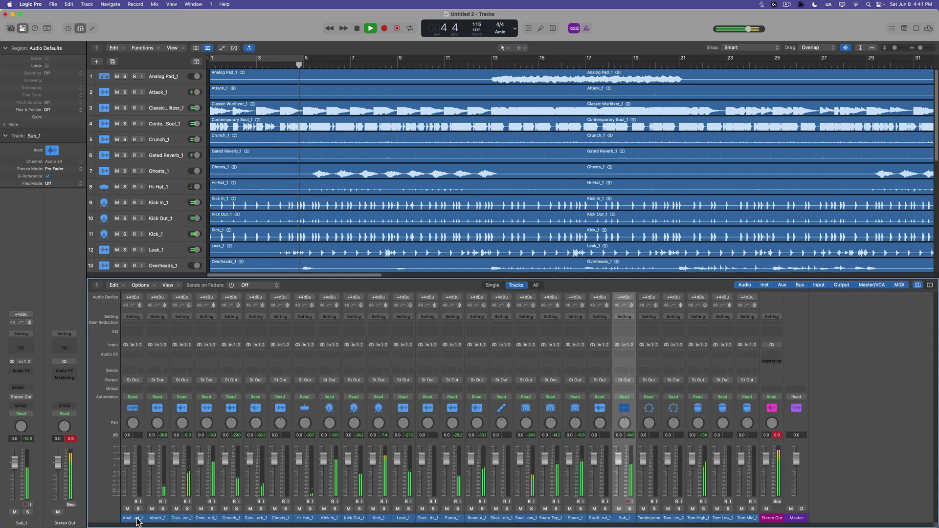
{"action": "left_click_drag", "start_coordinate": [796, 458], "coordinate": [796, 469]}
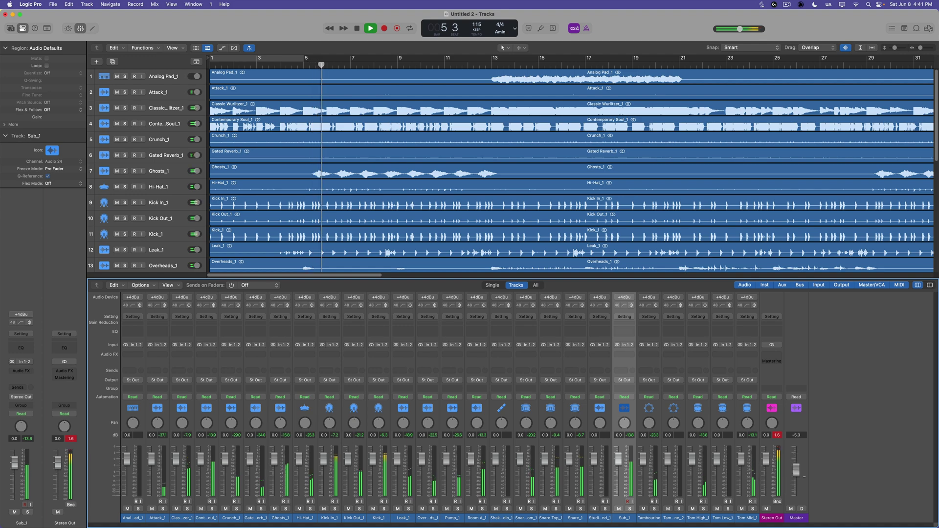
{"action": "key", "text": "x"}
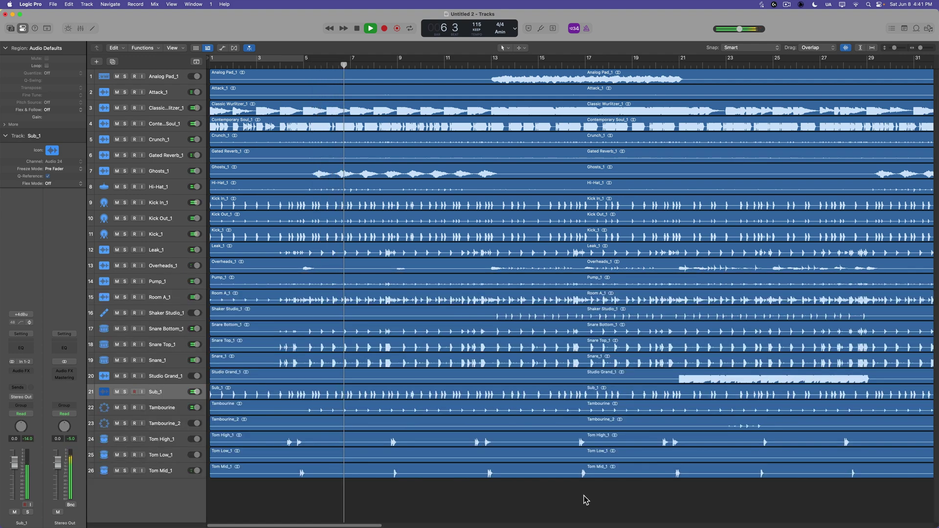
{"action": "key", "text": "super+Left"}
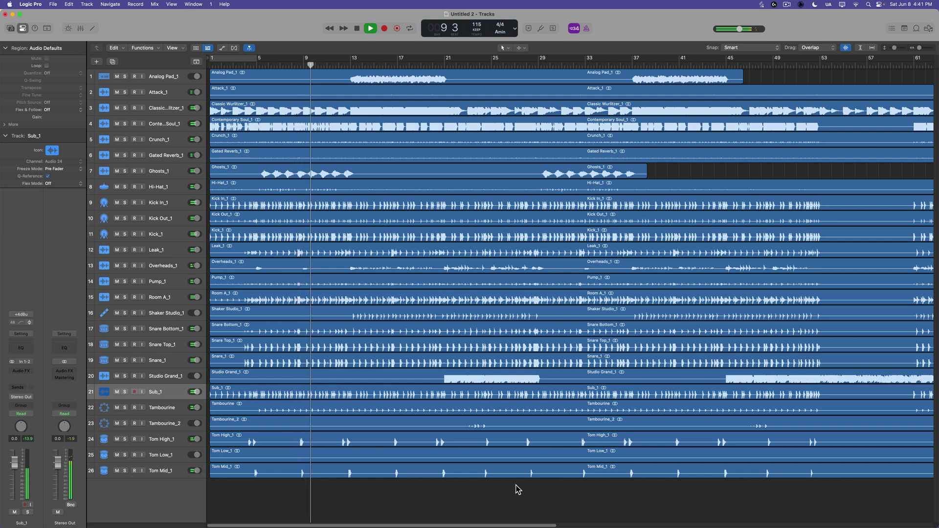
Stop playback and reopen the Mixer with all 26 imported channel strips
{"action": "key", "text": "space"}
{"action": "key", "text": "x"}
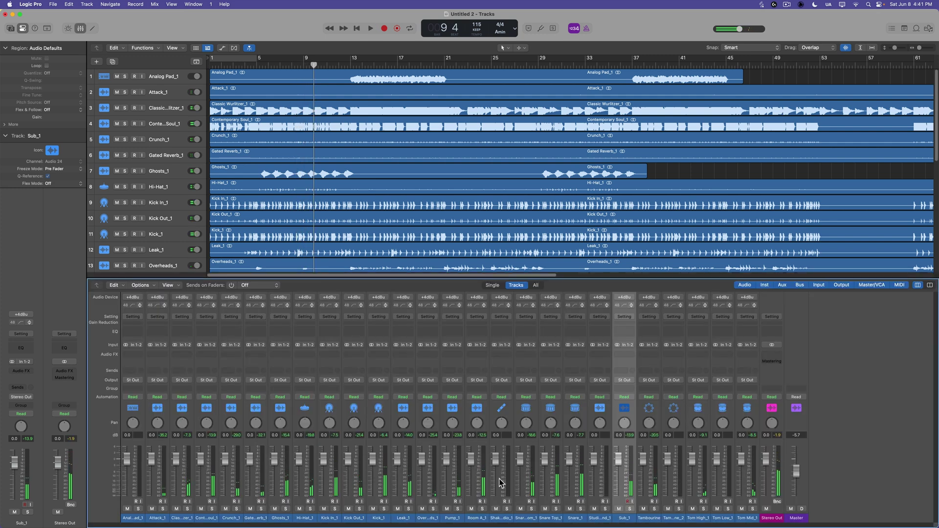